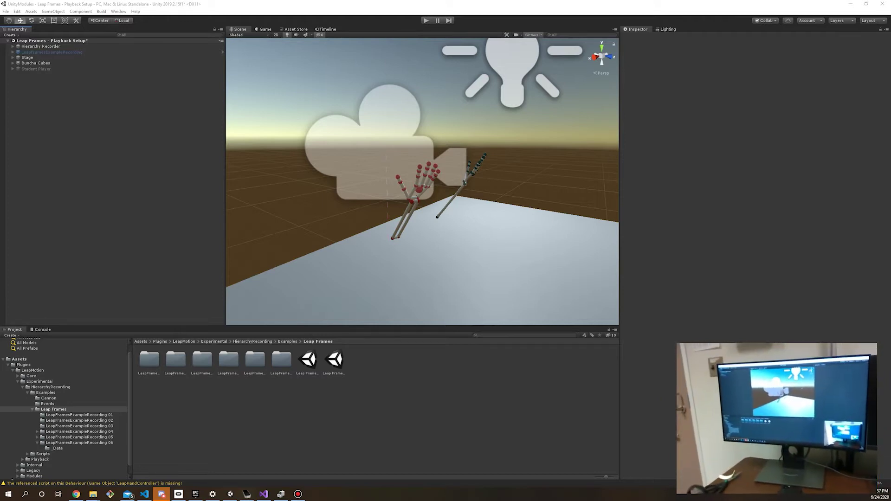
# - Run the scene with the Hierarchy Recorder selected and record a hand-tracking session, finishing the recording to save it
pyautogui.click(41, 47)
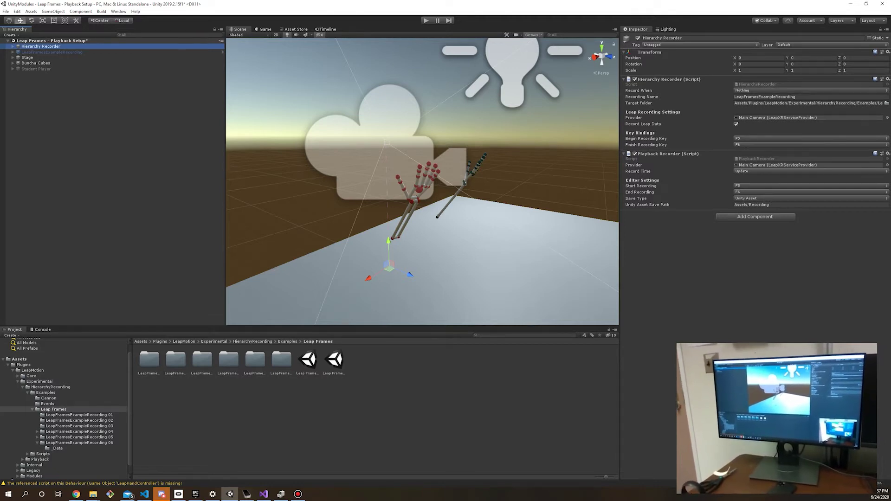
pyautogui.click(426, 21)
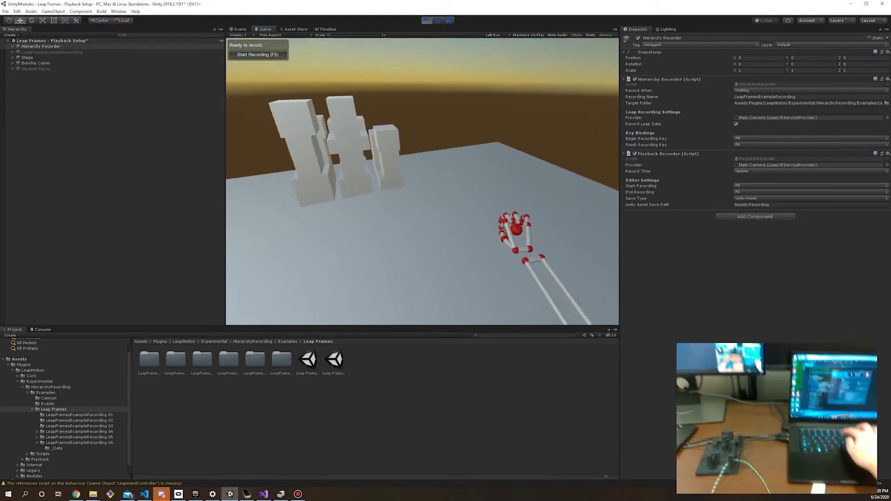
pyautogui.press('F5')
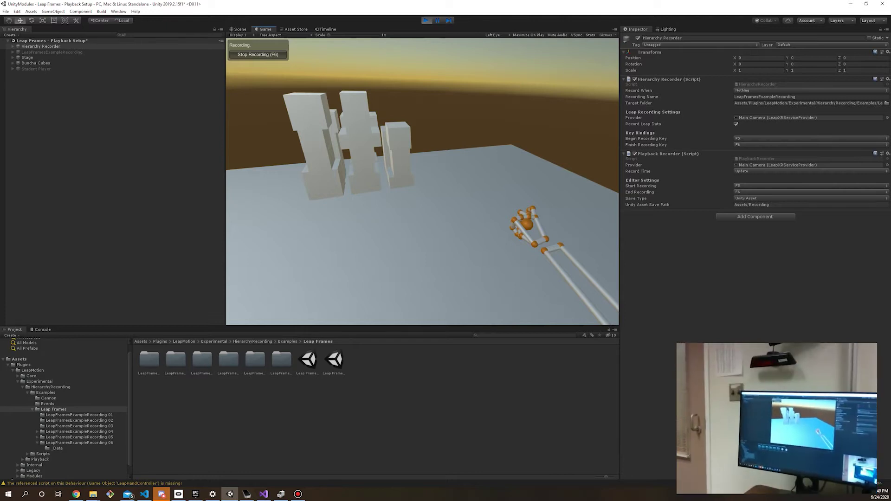
pyautogui.press('F6')
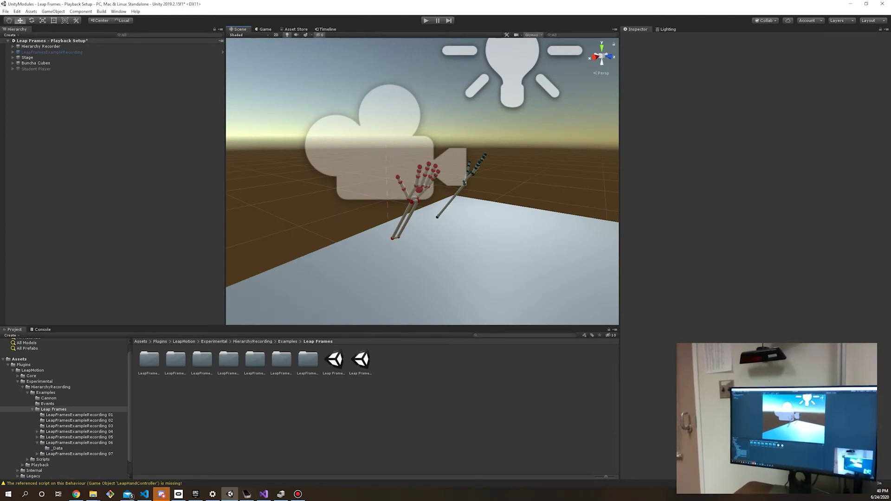
# - Place the raw prefab from the LeapFramesExampleRecording 07 folder in the scene and build its playback prefab
pyautogui.click(79, 453)
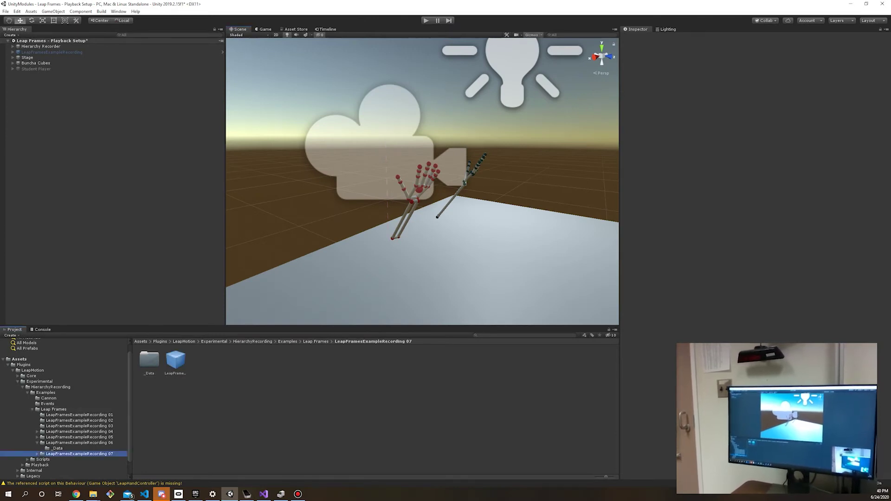
pyautogui.click(37, 443)
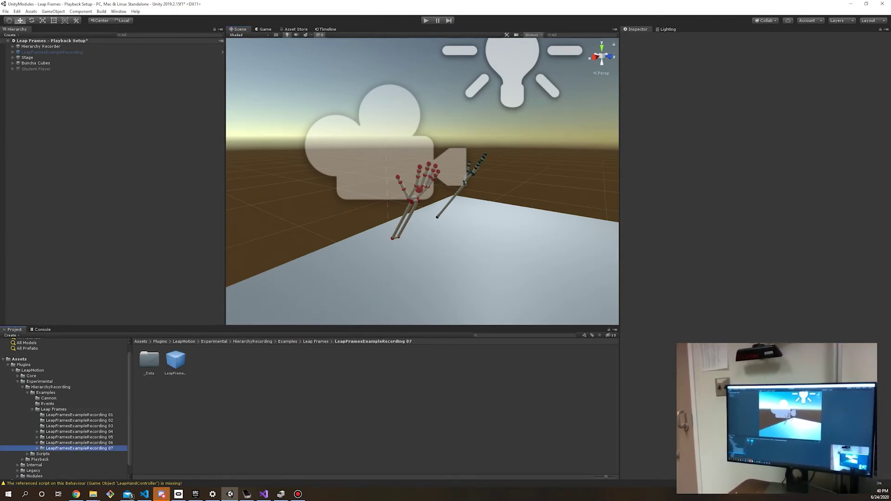
pyautogui.click(176, 360)
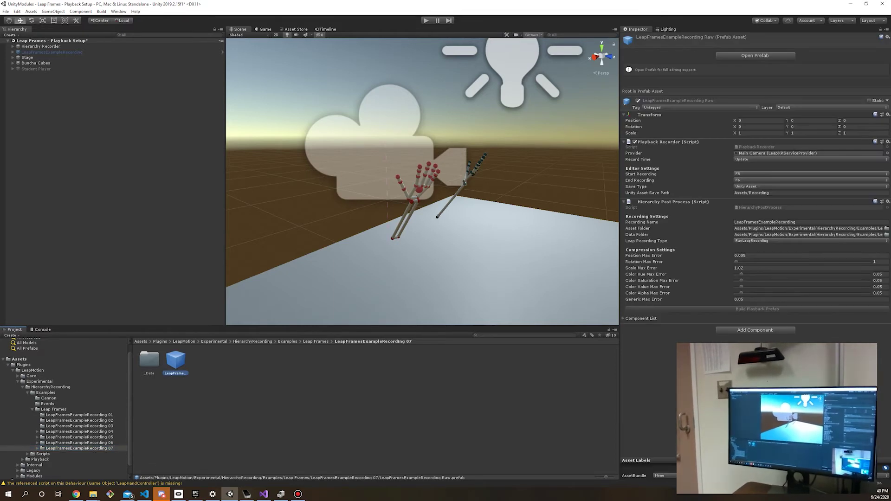
pyautogui.moveTo(377, 249); pyautogui.dragTo(404, 254)
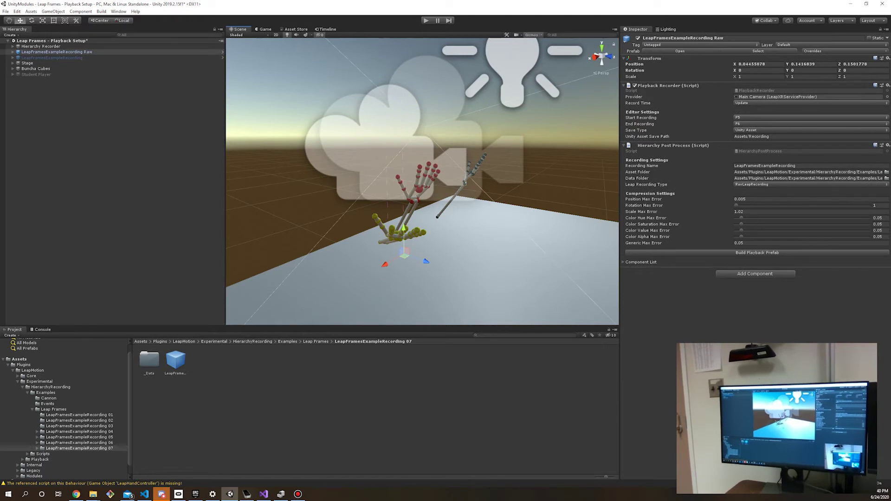
pyautogui.press('F6')
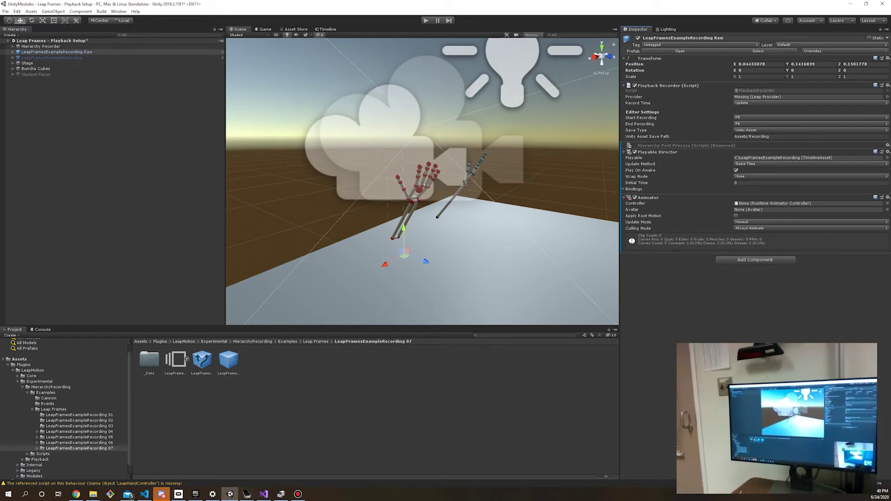
# - Examine the LeapFramesExampleRecording timeline asset, including the Playback Animation track's curves, and compare the scene and game views
pyautogui.click(186, 359)
pyautogui.click(176, 360)
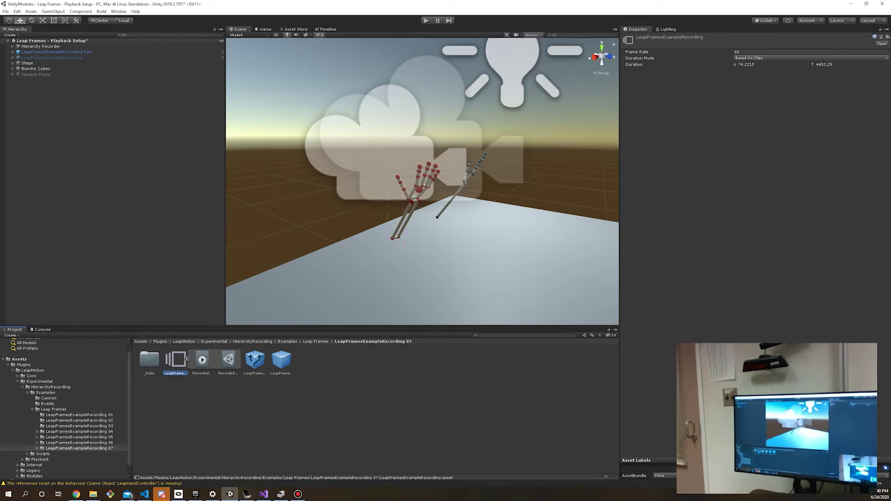
pyautogui.click(327, 29)
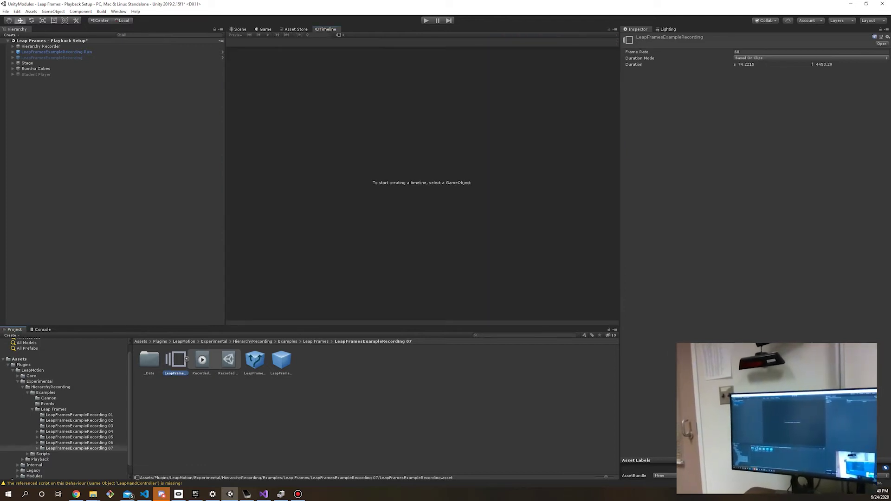
pyautogui.doubleClick(176, 360)
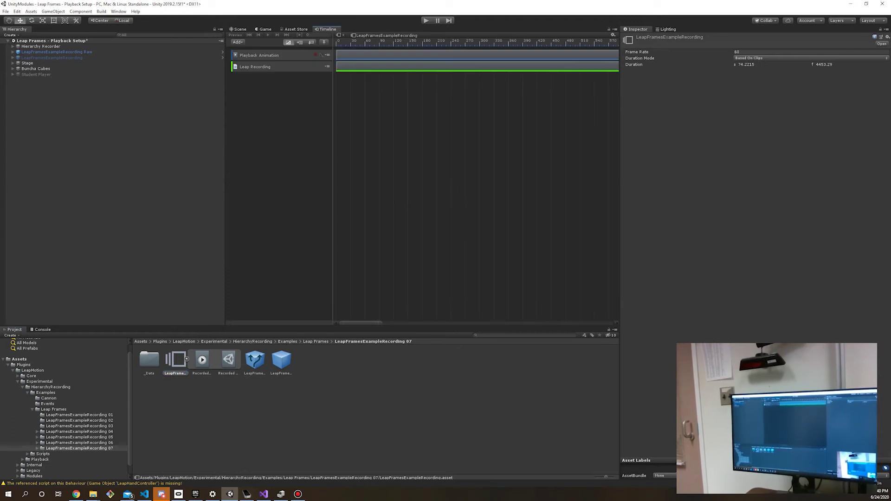
pyautogui.click(321, 55)
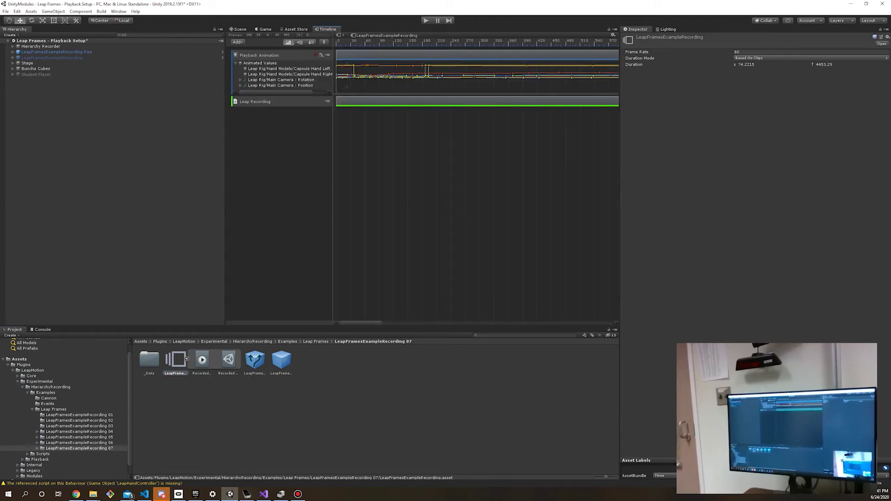
pyautogui.click(321, 56)
pyautogui.click(239, 29)
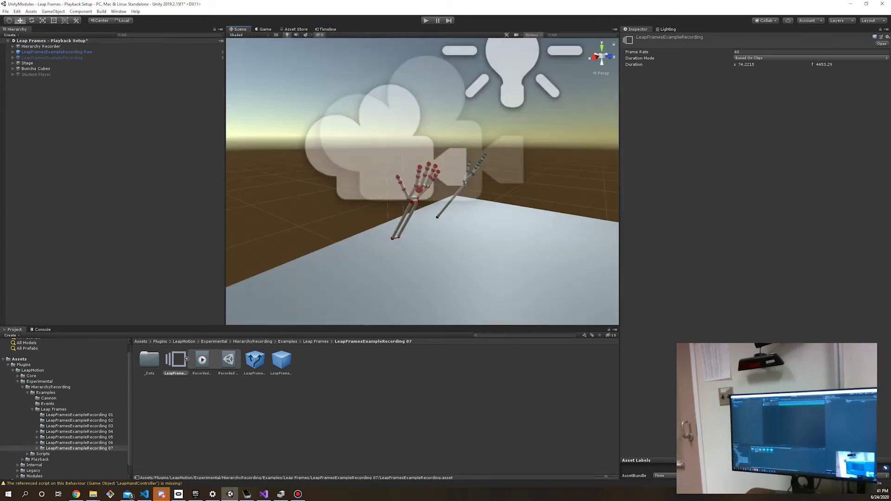
pyautogui.hotkey('ctrl', '2')
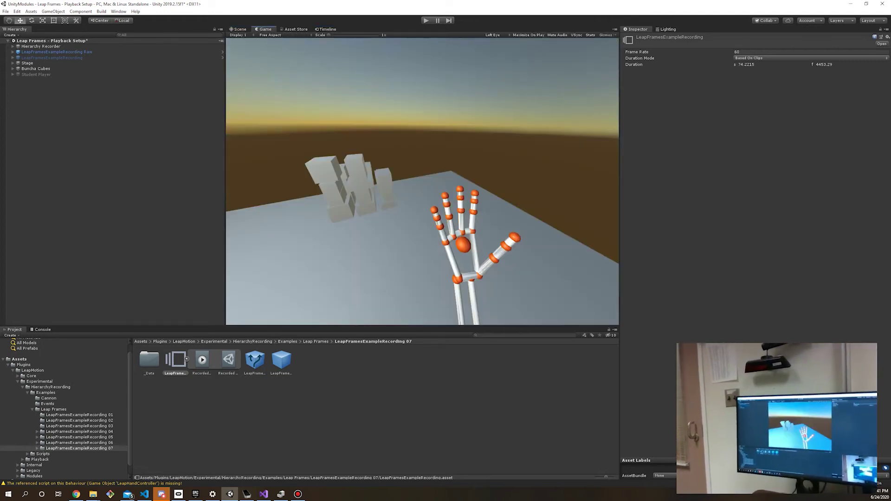
pyautogui.hotkey('ctrl', '1')
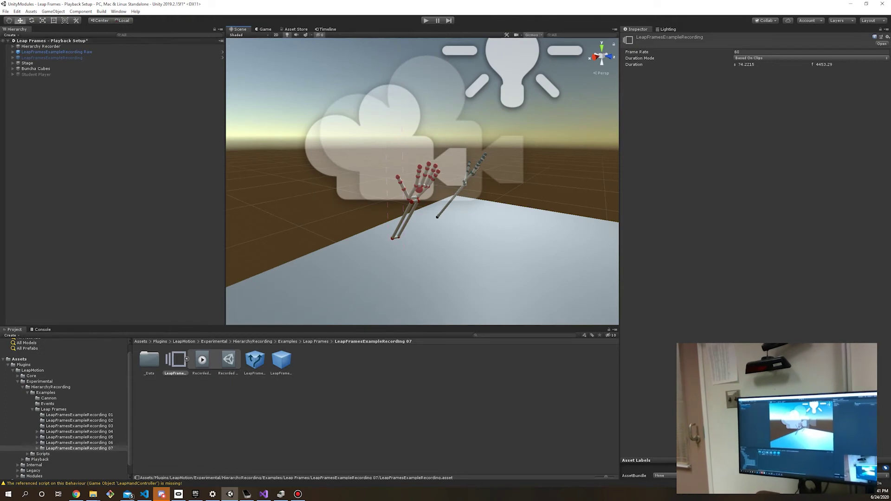
# - Replace LeapFramesExampleRecording Raw in the scene with the built playback prefab, setting its position to 0, 0, 0
pyautogui.click(123, 52)
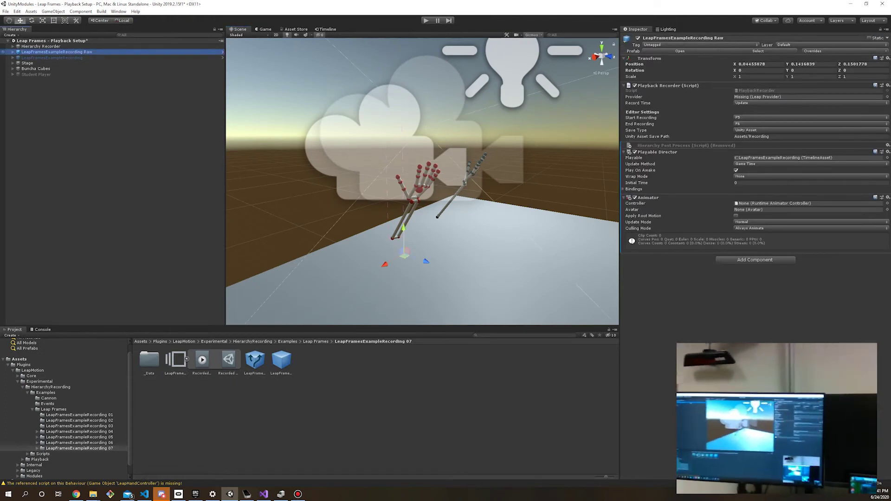
pyautogui.press('Delete')
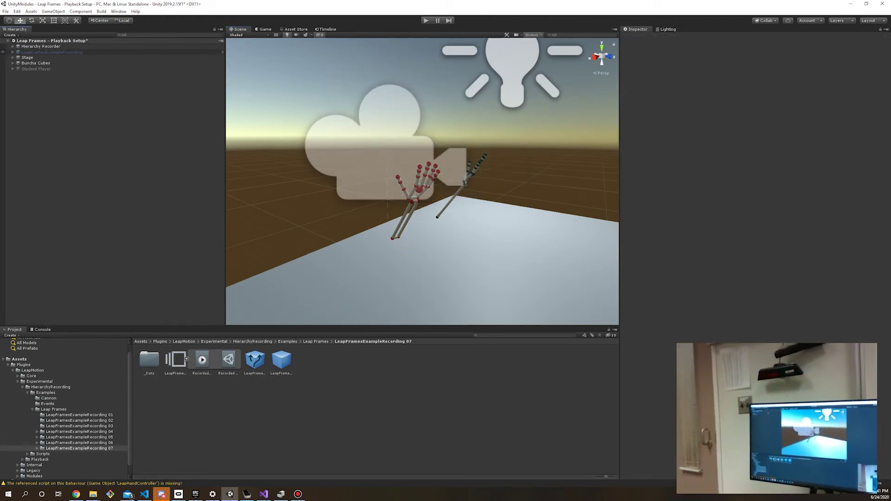
pyautogui.moveTo(254, 360); pyautogui.dragTo(153, 242)
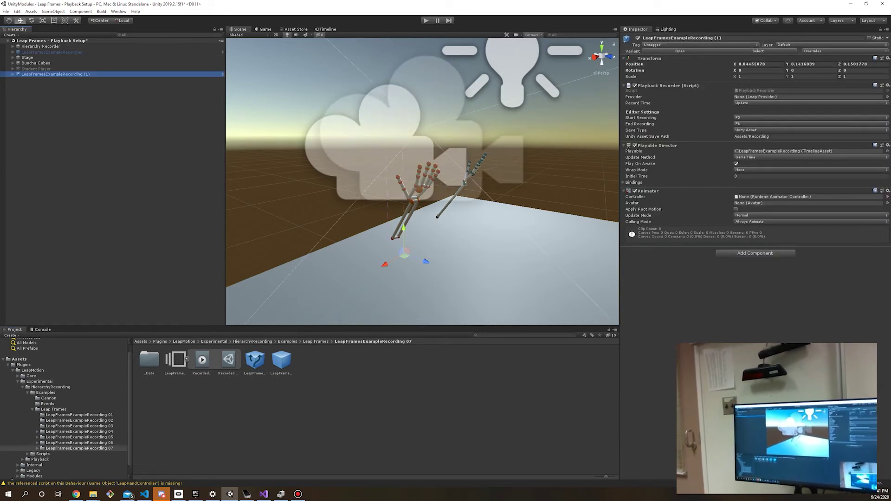
pyautogui.rightClick(624, 58)
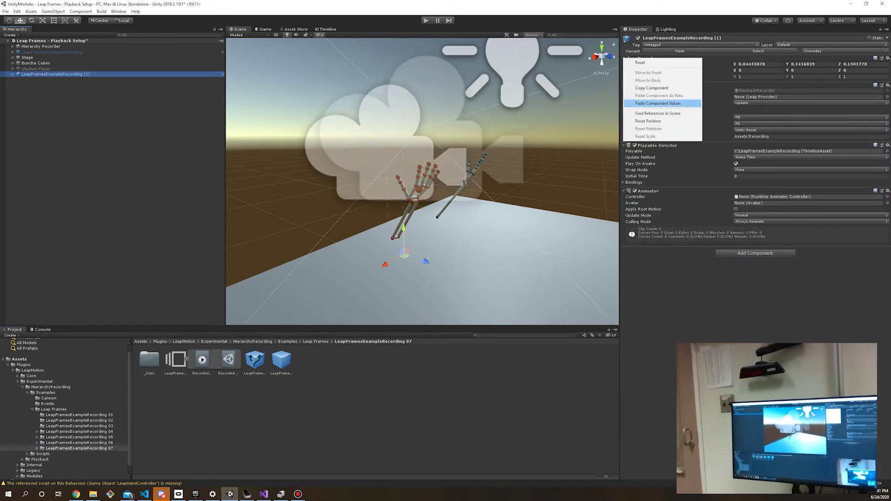
pyautogui.click(648, 103)
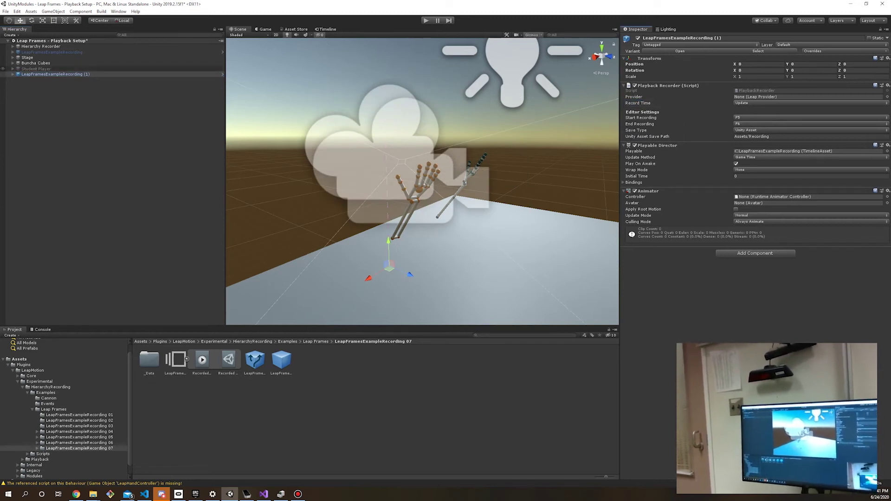
# - Expand the Student Player and LeapFramesExampleRecording (1) hierarchies, and activate the Student Player object
pyautogui.click(37, 69)
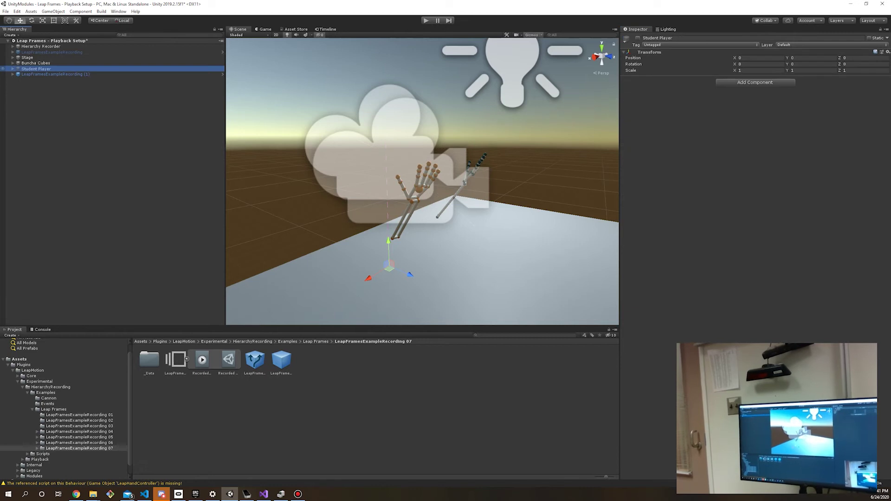
pyautogui.click(13, 69)
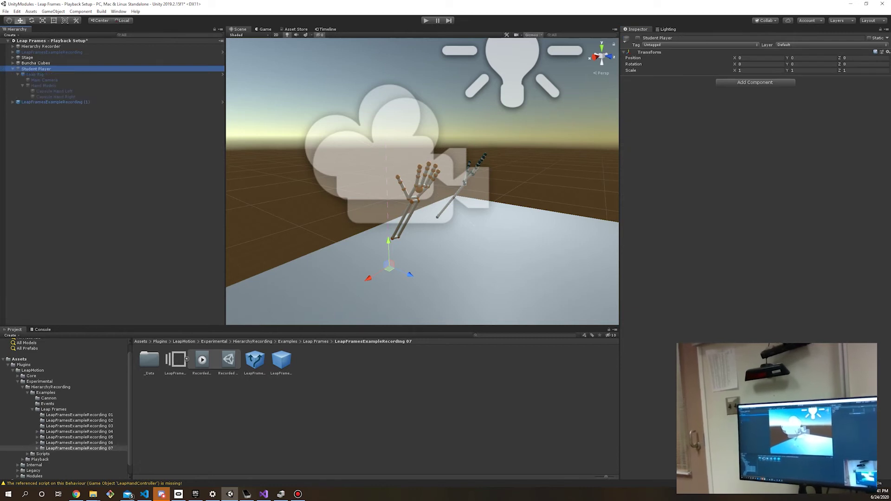
pyautogui.click(13, 102)
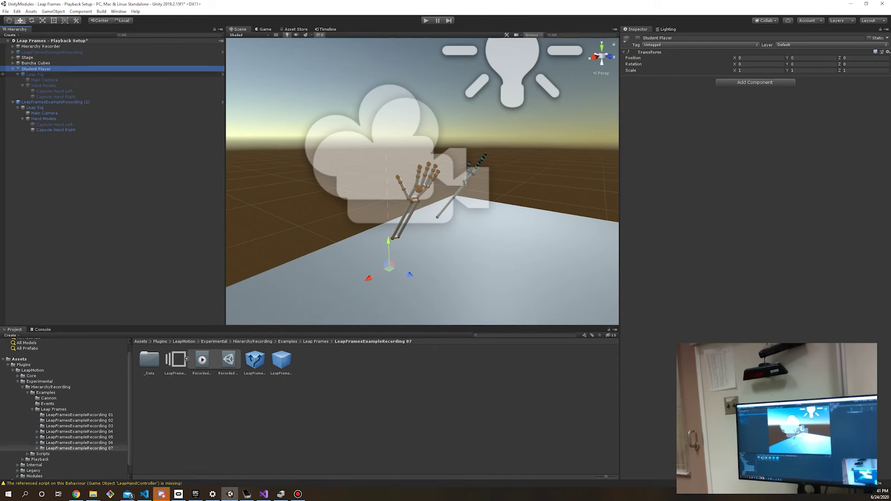
pyautogui.press('F2')
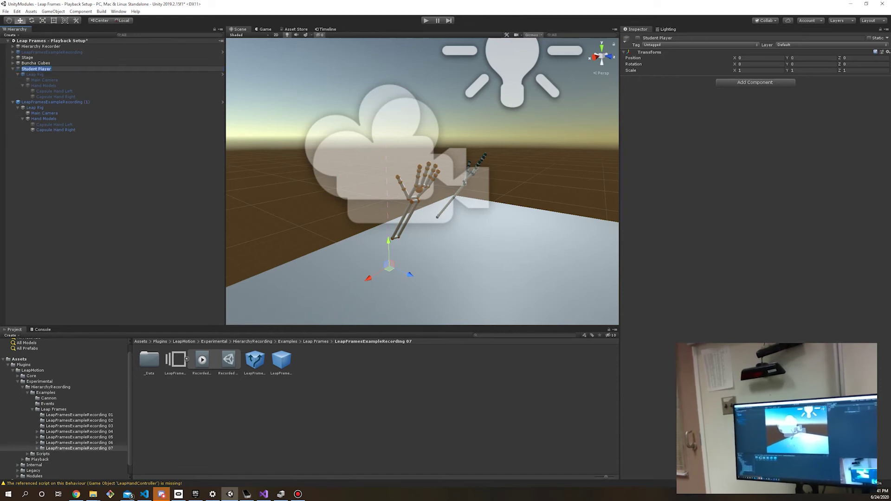
pyautogui.click(637, 38)
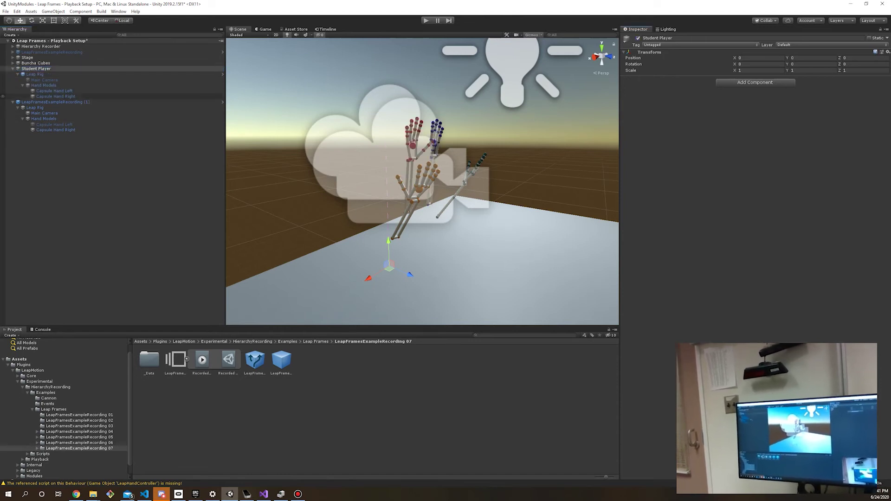
# - Inspect the Student Player's Main Camera and briefly test the scene in play mode
pyautogui.click(44, 80)
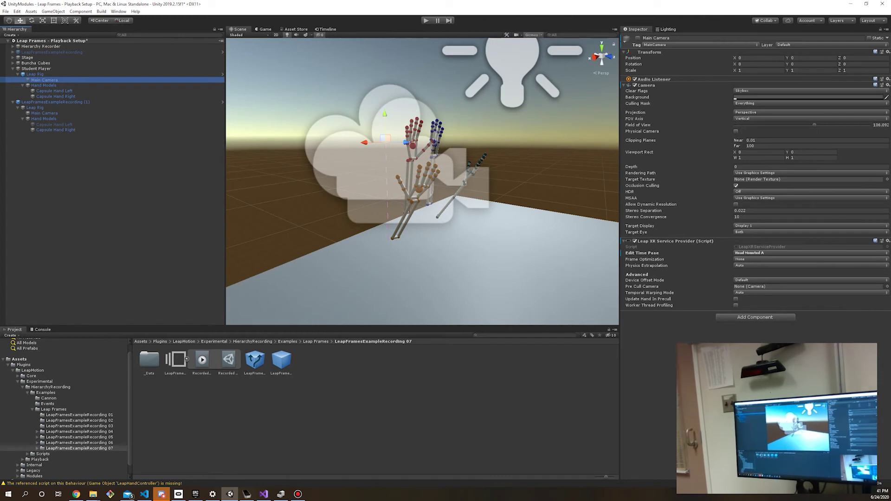
pyautogui.hotkey('ctrl', 'p')
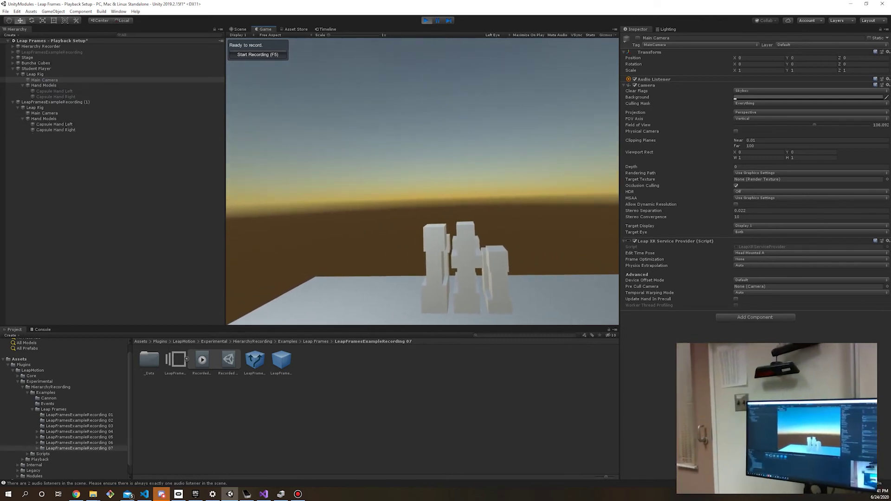
pyautogui.hotkey('ctrl', 'p')
# - Deactivate the Hierarchy Recorder object in the scene
pyautogui.click(40, 46)
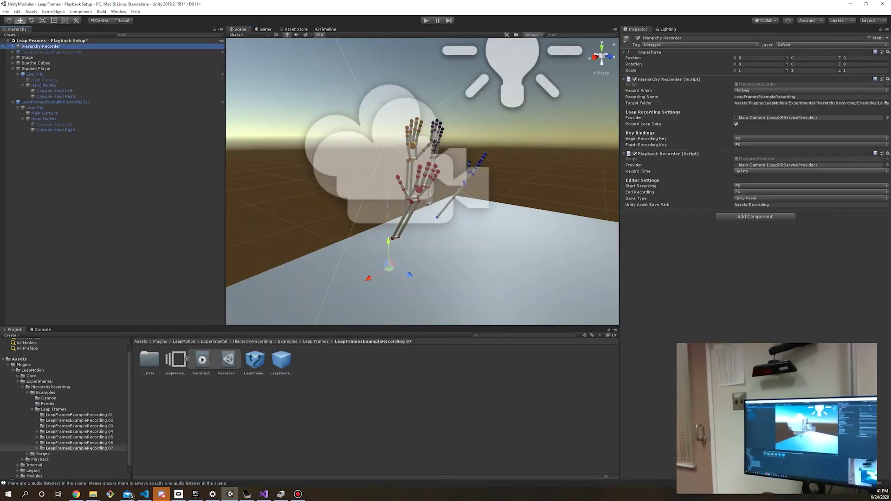
pyautogui.click(637, 38)
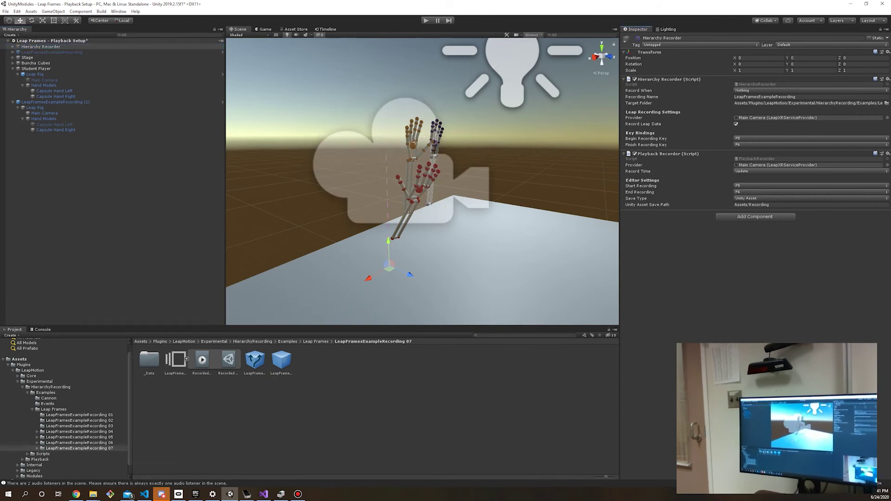
pyautogui.click(109, 182)
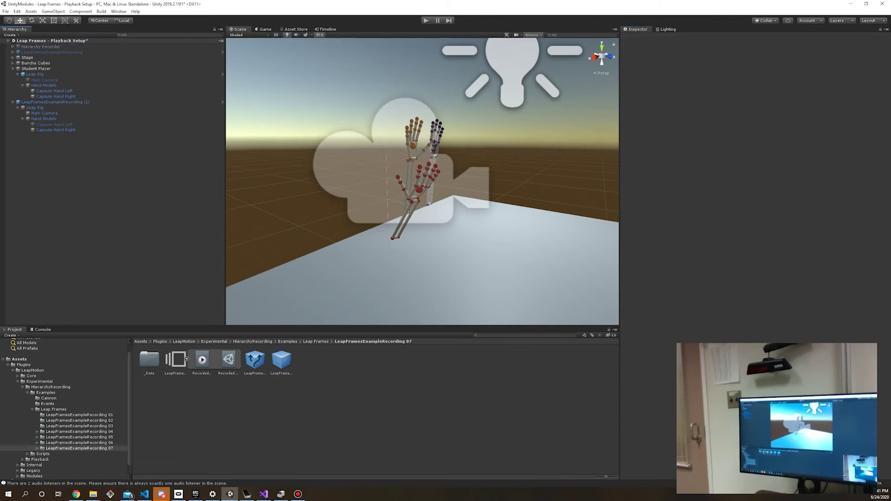
# - Play back the recording, enable the Student Player's Main Camera to view it from the student's perspective, and exit play mode
pyautogui.click(426, 20)
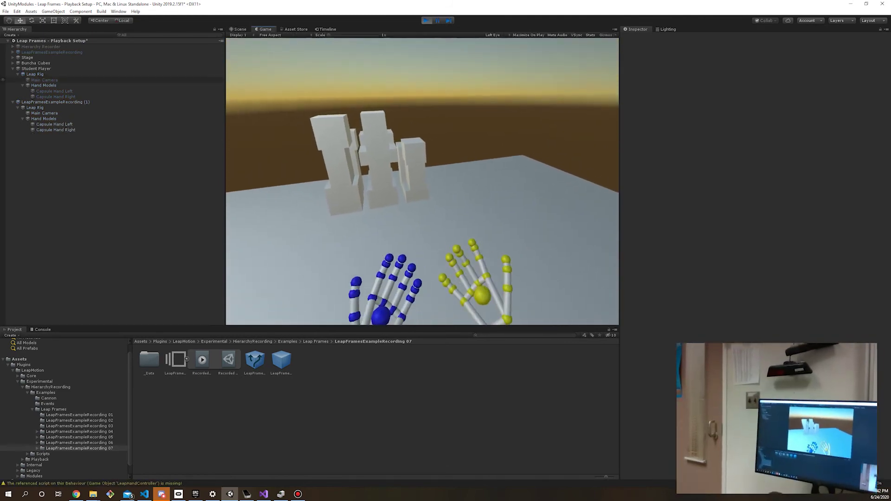
pyautogui.click(44, 80)
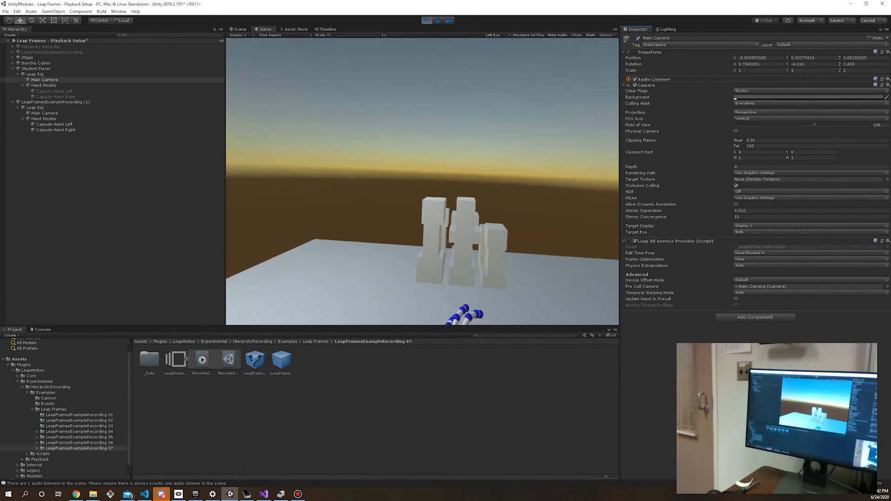
pyautogui.hotkey('ctrl', 'p')
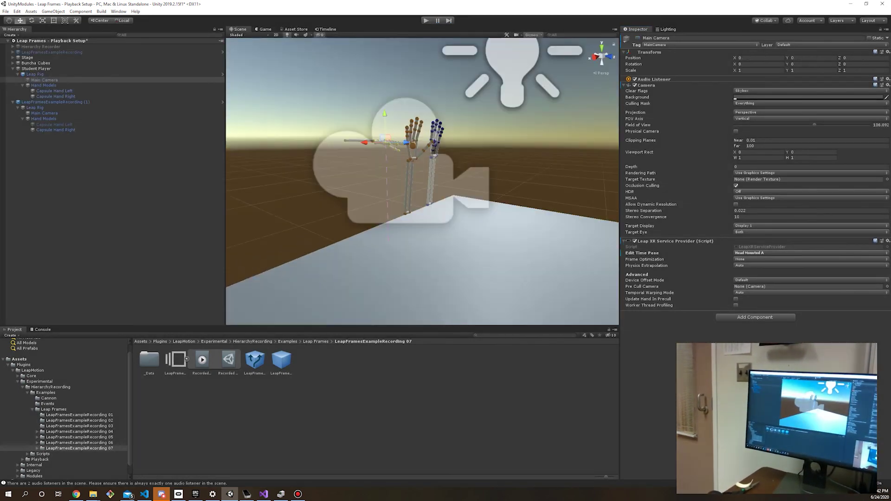